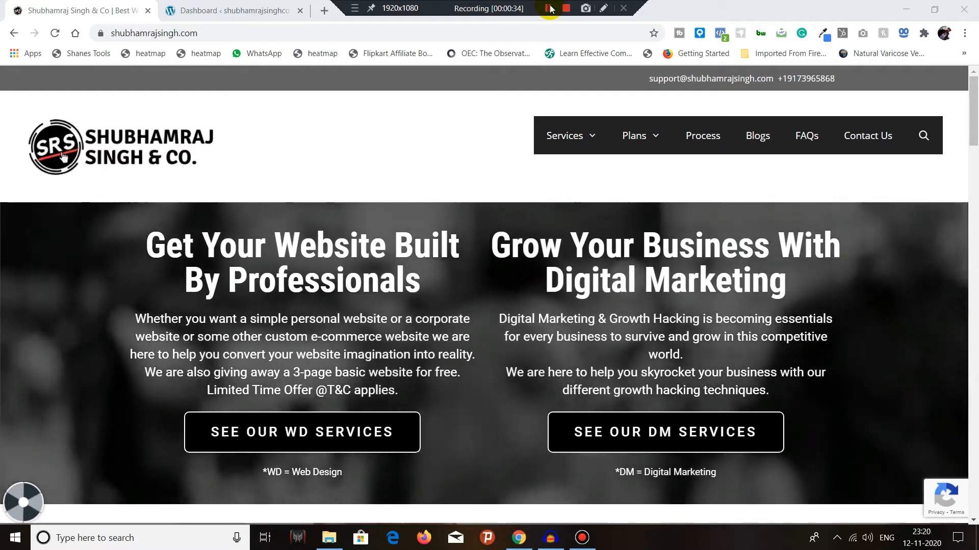
# Step: Update the All-in-One WP Migration plugin from the WordPress Updates page of the site's admin dashboard
pyautogui.click(193, 9)
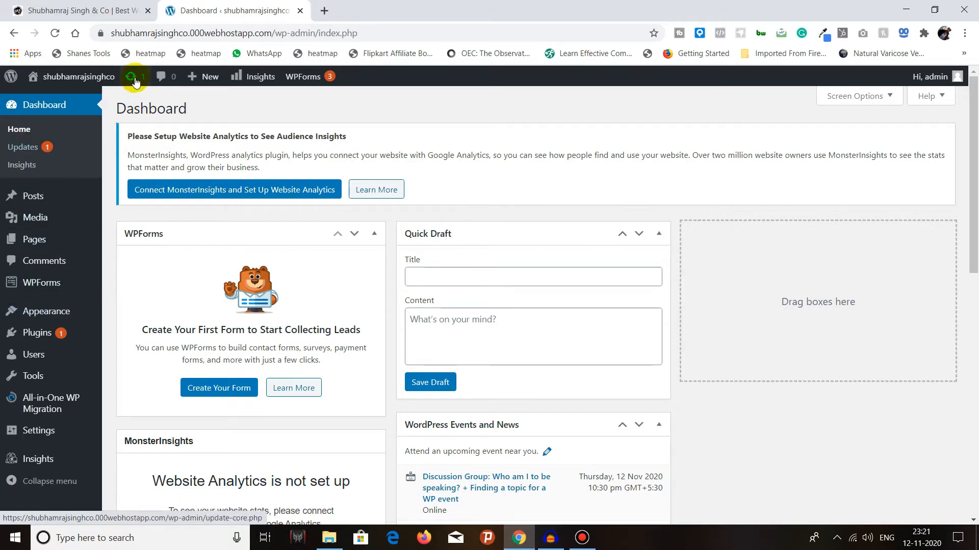
pyautogui.click(28, 148)
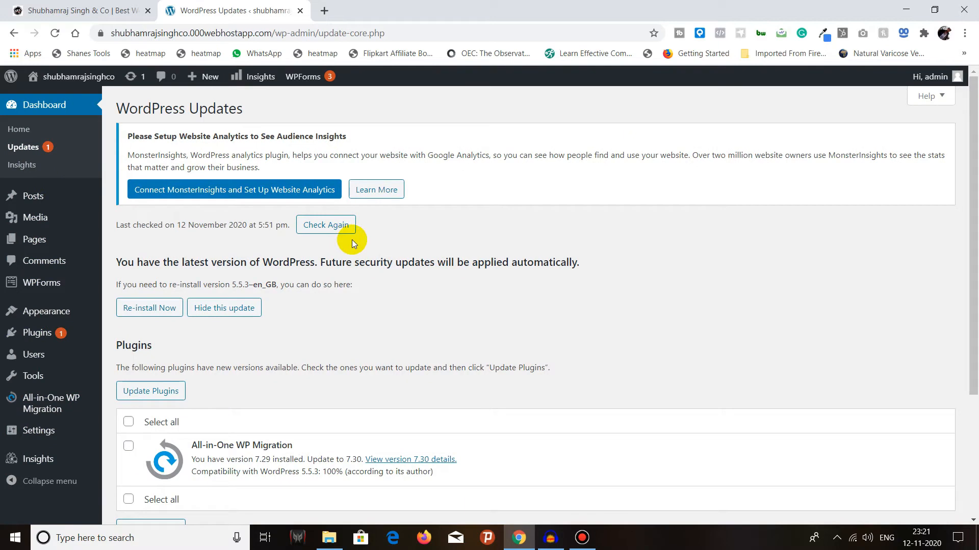
pyautogui.scroll(-3, 354, 243)
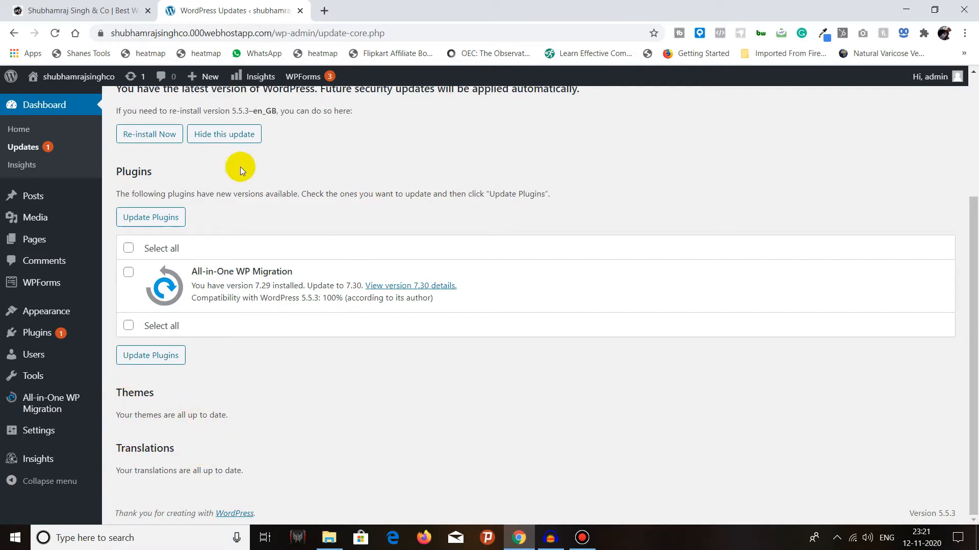
pyautogui.click(129, 249)
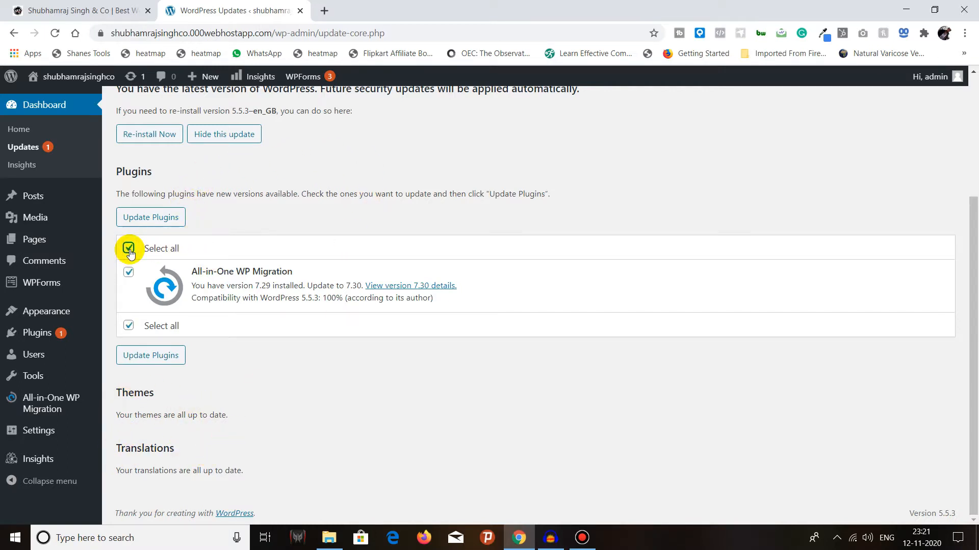
pyautogui.click(153, 224)
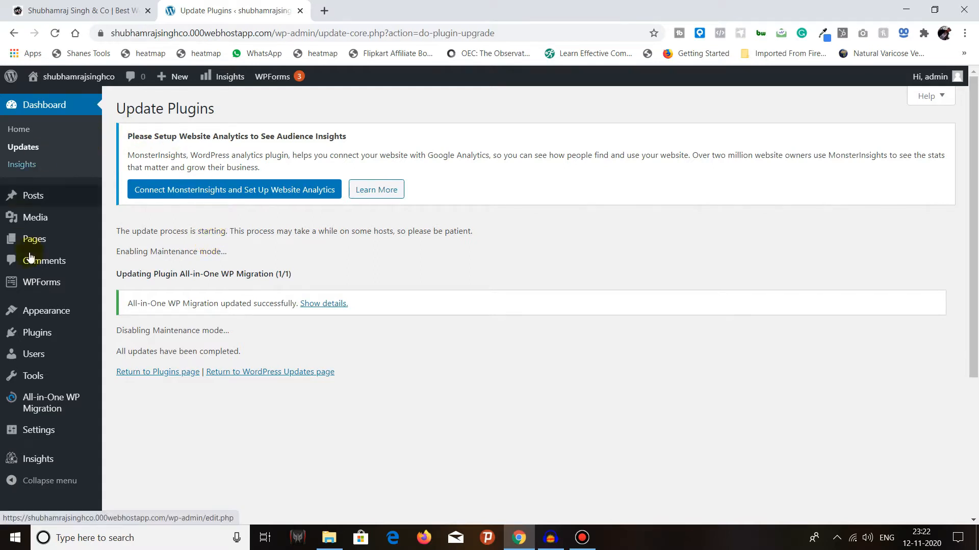
# Step: Review the list of installed plugins, checking which are active and the actions offered for each
pyautogui.moveTo(37, 334)
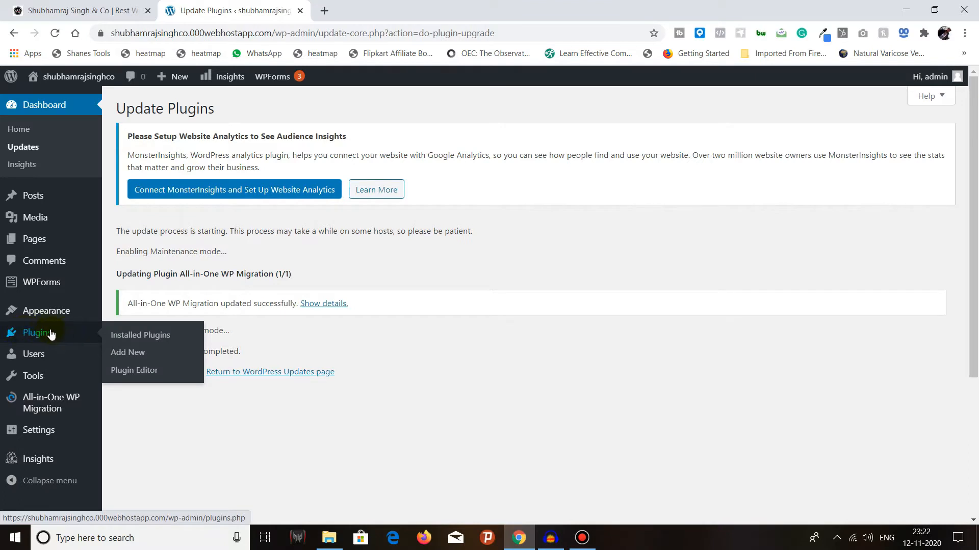
pyautogui.click(60, 335)
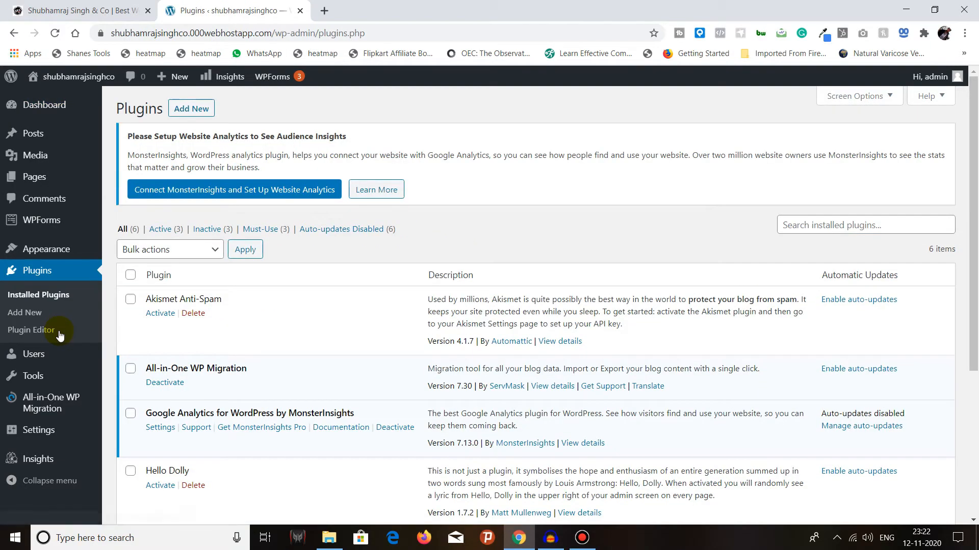
pyautogui.scroll(-5, 176, 323)
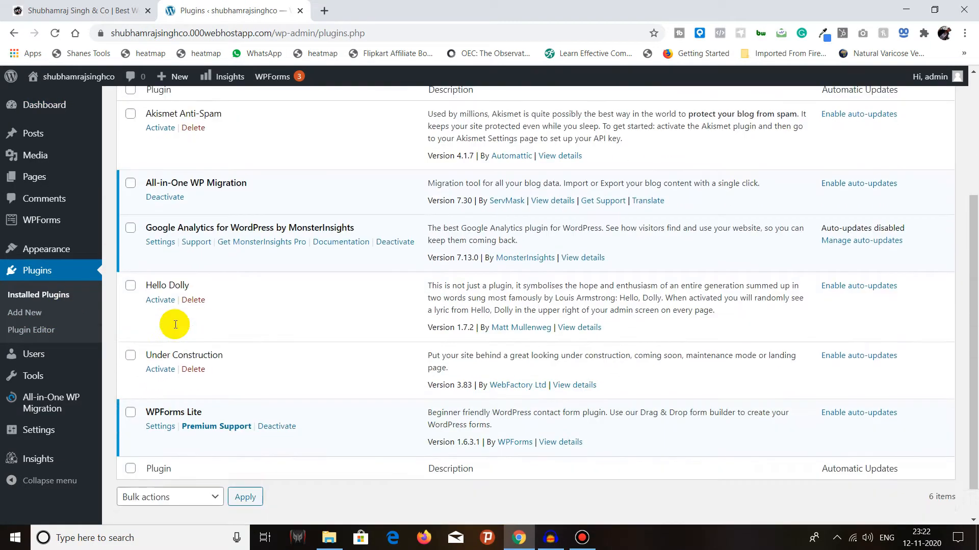
pyautogui.scroll(5, 176, 362)
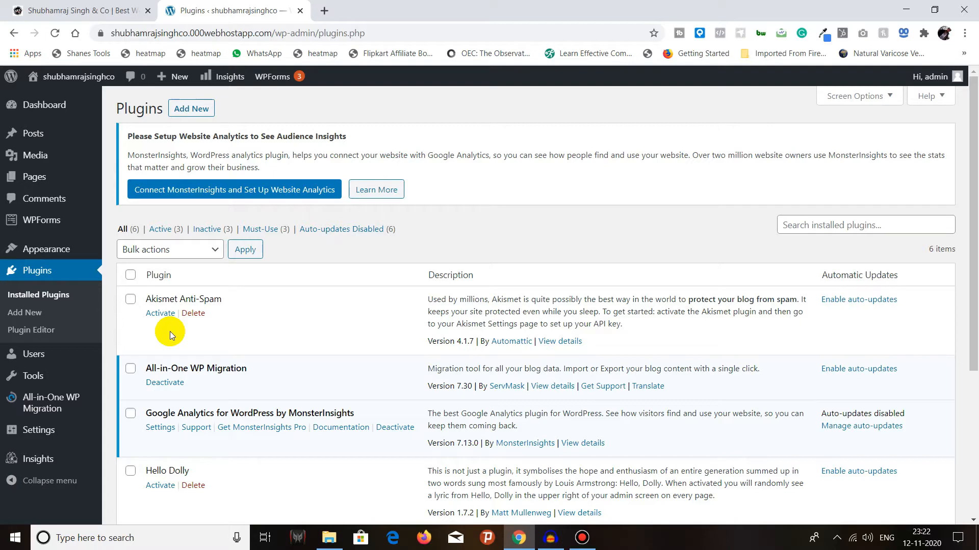
pyautogui.scroll(-2, 156, 323)
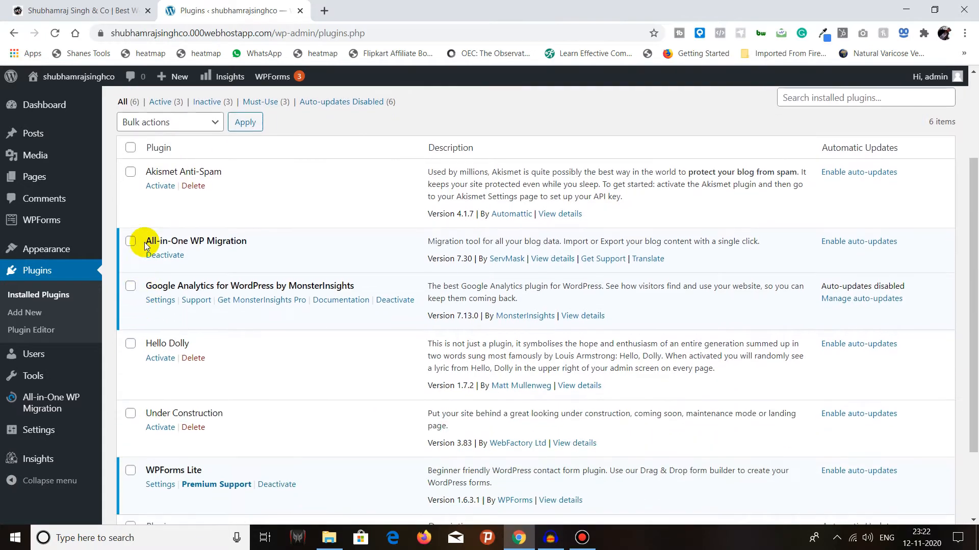
pyautogui.scroll(1, 153, 244)
pyautogui.scroll(-1, 170, 293)
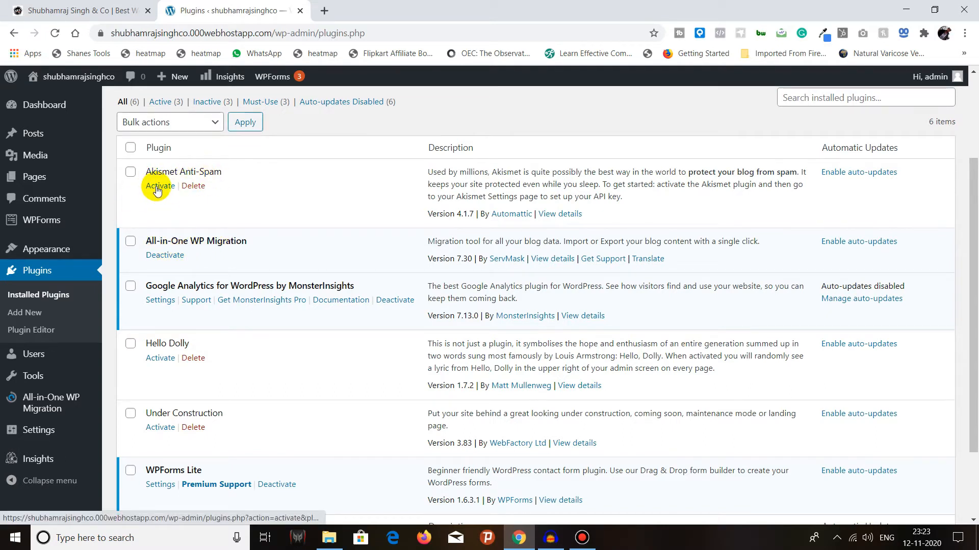
pyautogui.scroll(-2, 163, 270)
pyautogui.scroll(5, 177, 271)
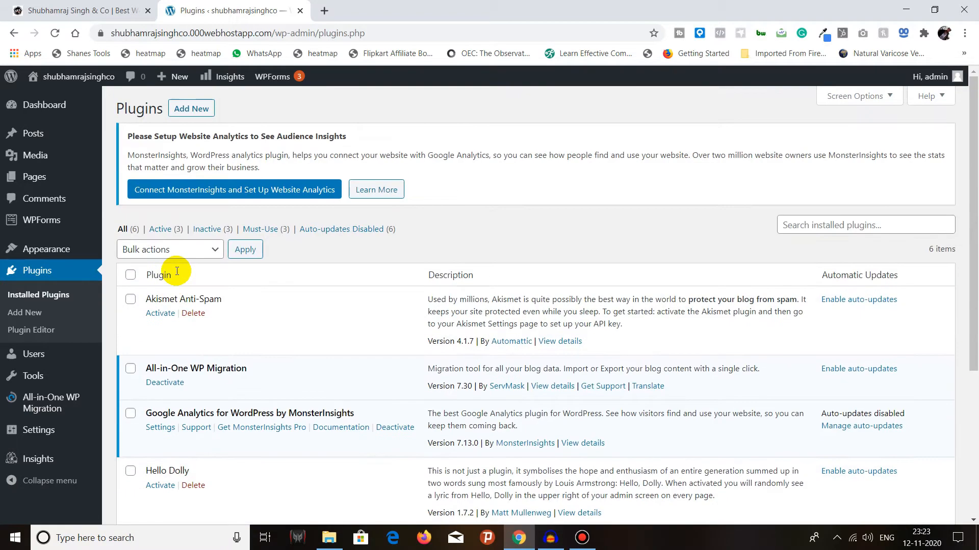
# Step: Search the plugin directory for "wordfence", and install and activate Wordfence Security – Firewall & Malware Scan
pyautogui.click(193, 112)
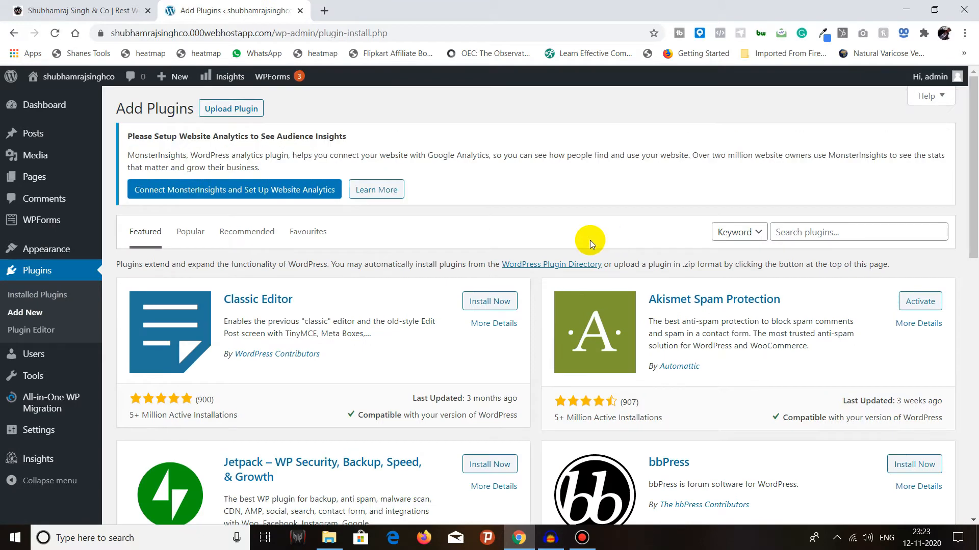
pyautogui.click(821, 233)
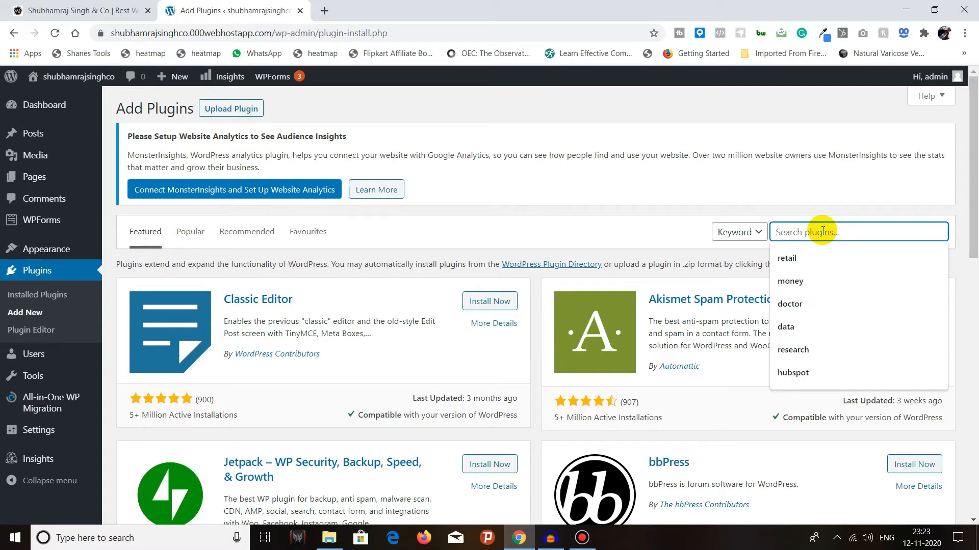
pyautogui.write('wordfence')
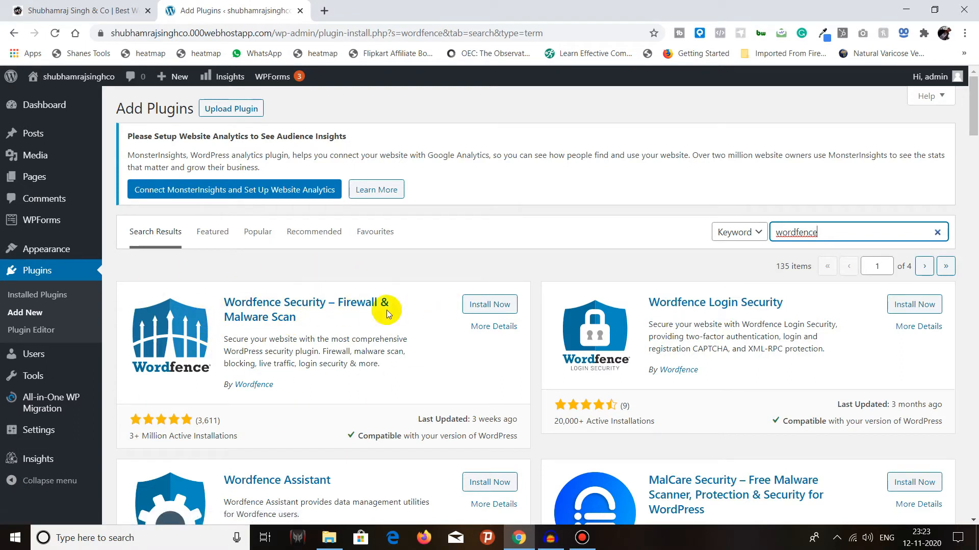
pyautogui.click(483, 306)
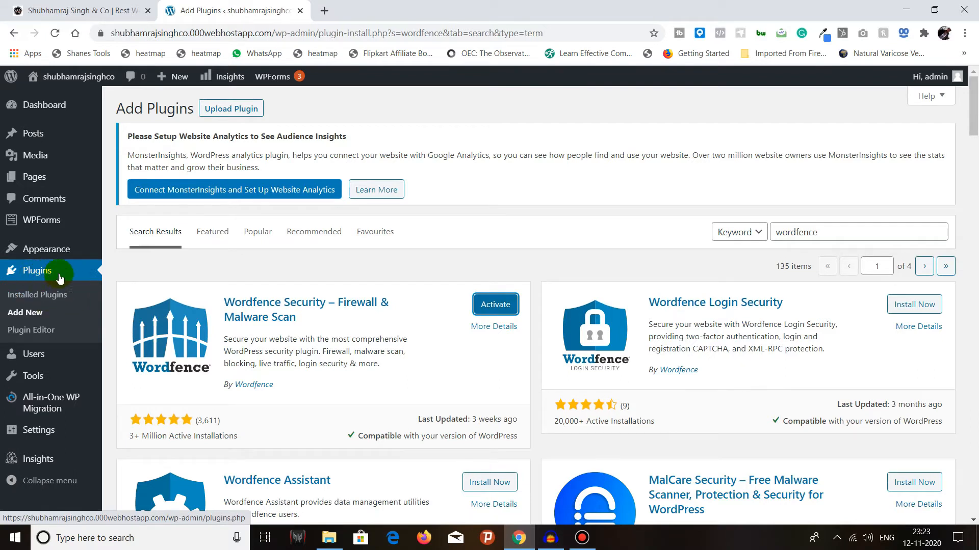
pyautogui.click(502, 310)
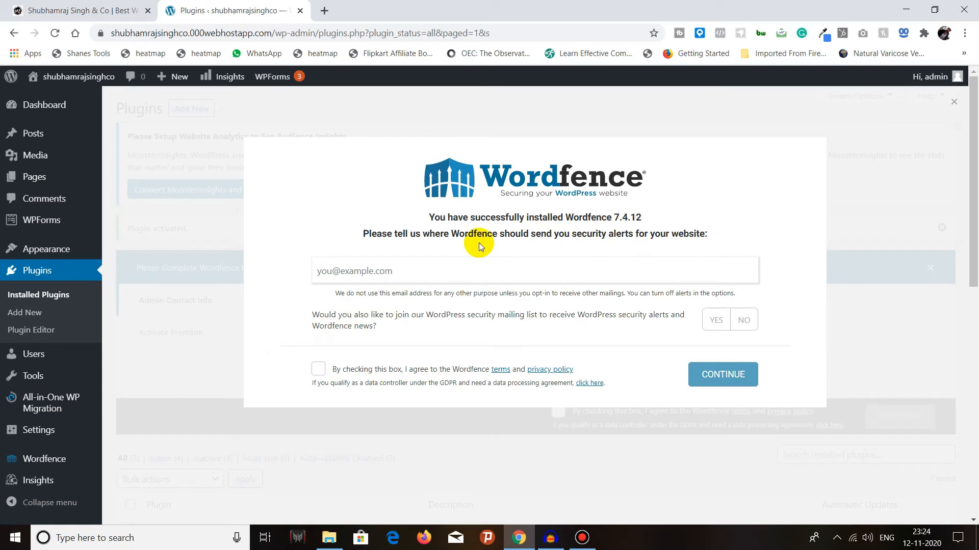
pyautogui.click(309, 370)
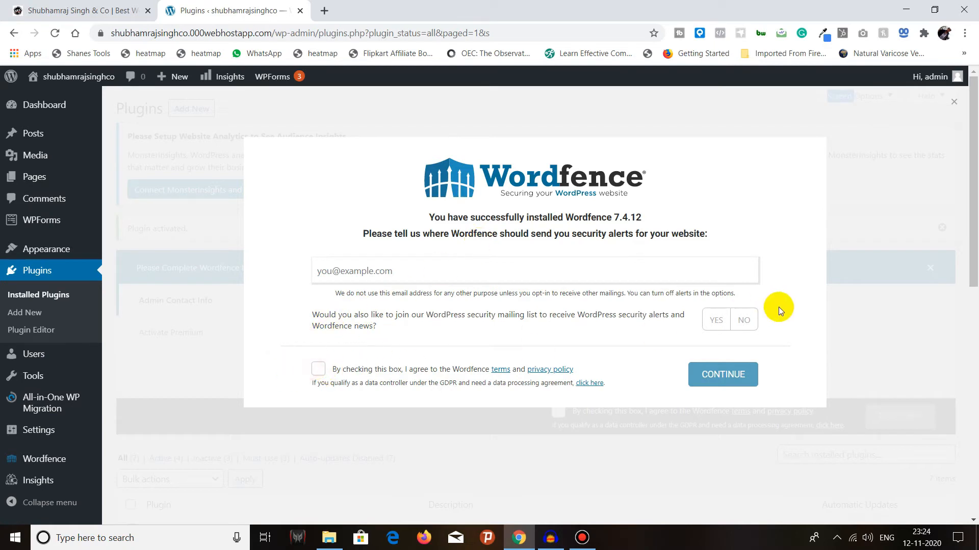
pyautogui.click(744, 320)
pyautogui.click(742, 376)
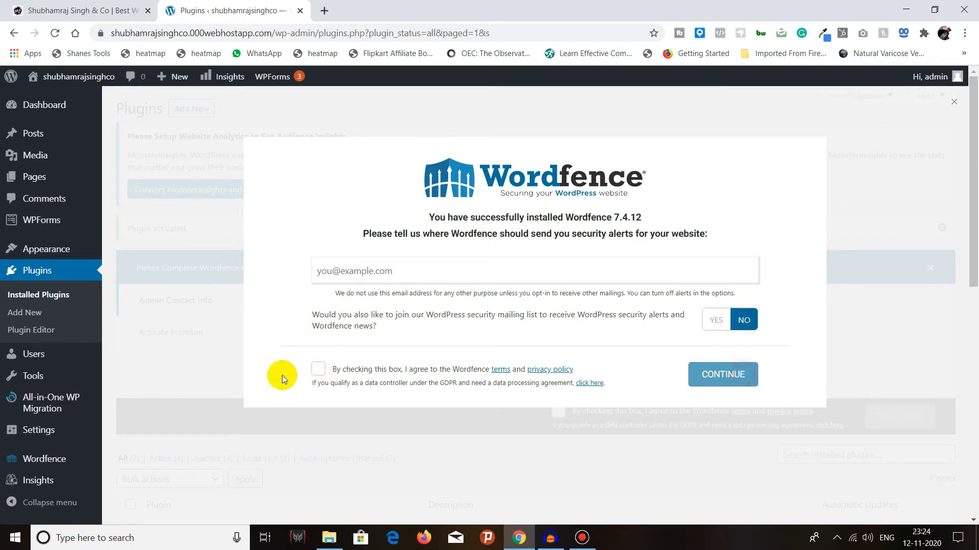
pyautogui.click(318, 369)
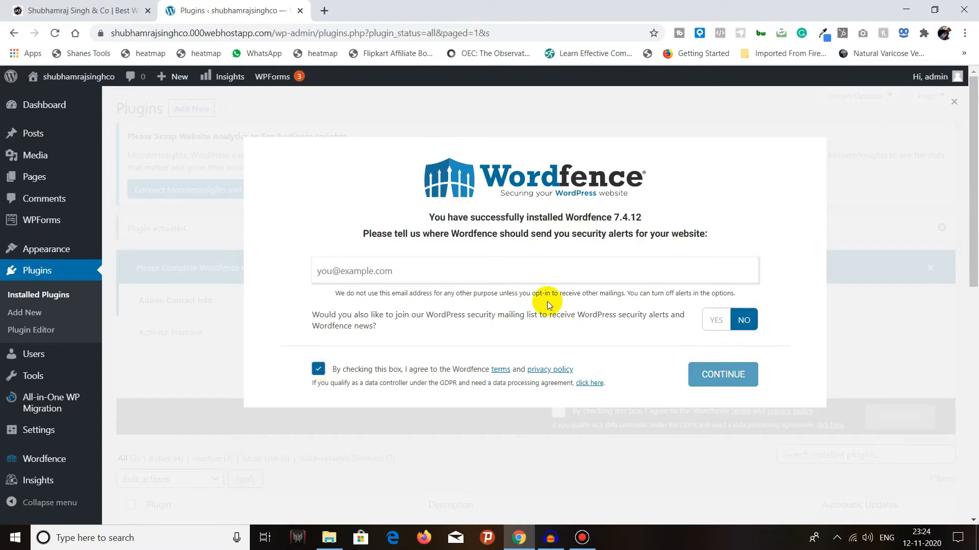
# Step: Dismiss the Wordfence setup dialog and the remaining Wordfence installation notice on the installed plugins page
pyautogui.click(954, 102)
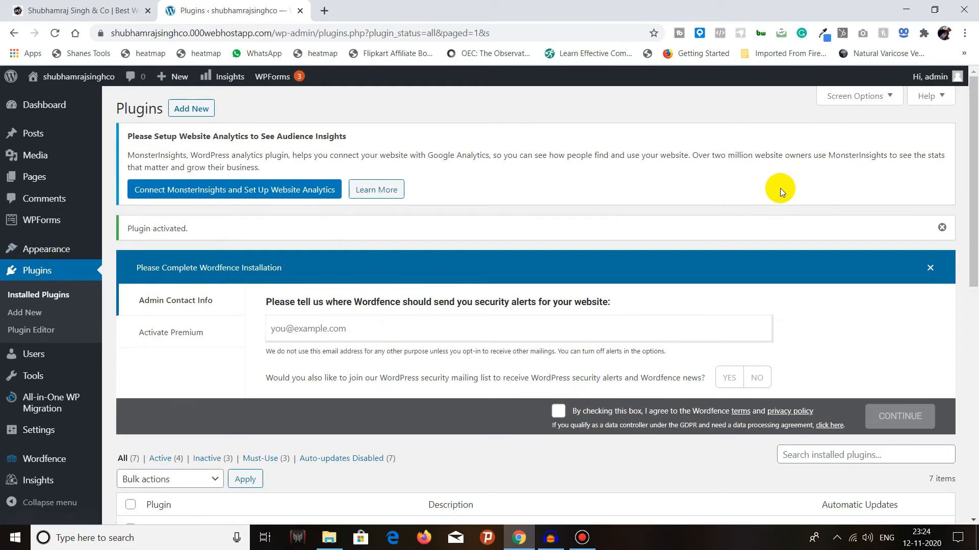
pyautogui.click(37, 273)
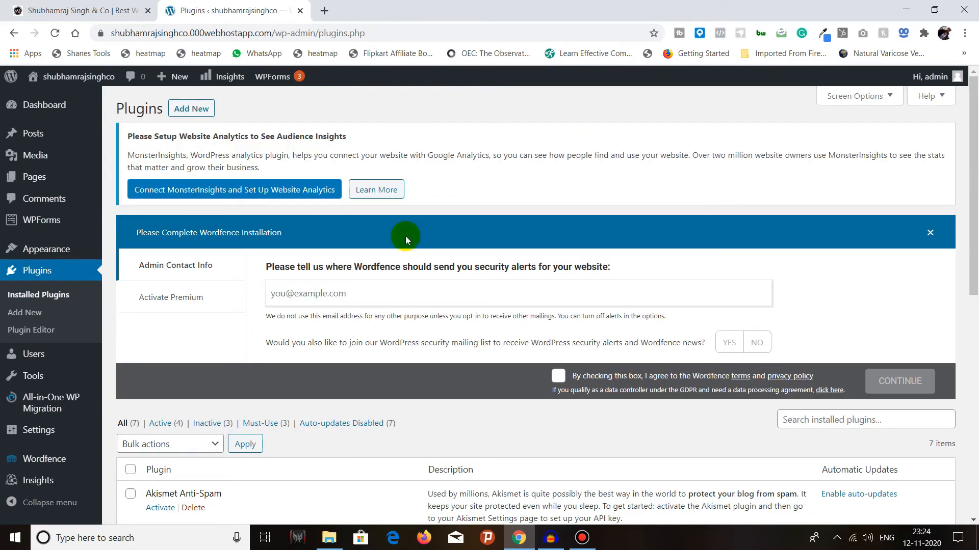
pyautogui.click(930, 232)
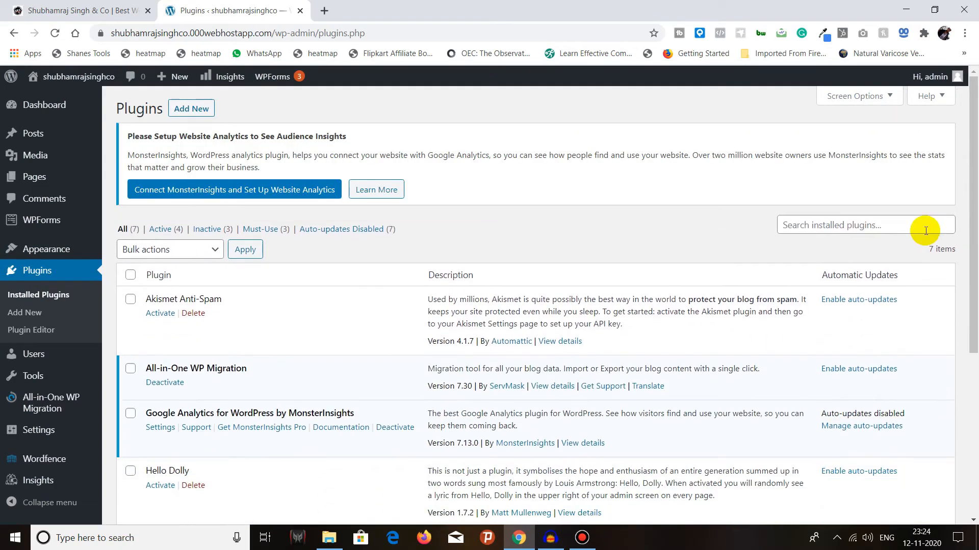
pyautogui.moveTo(974, 208)
pyautogui.mouseDown()
pyautogui.moveTo(974, 218)
pyautogui.moveTo(978, 193)
pyautogui.mouseUp()
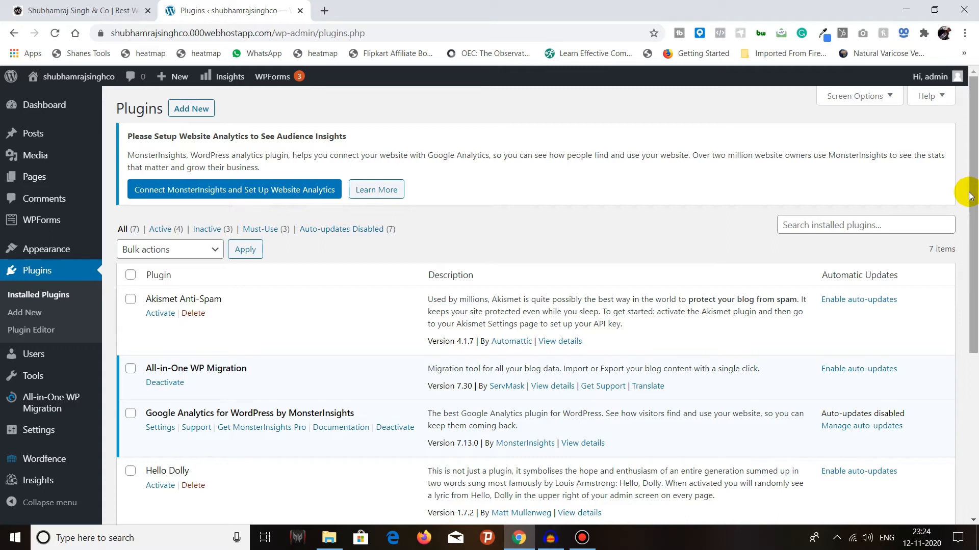
# Step: Open the Add Plugins page and, in a new browser tab, search Google for "smush plugin wordpress"
pyautogui.click(195, 113)
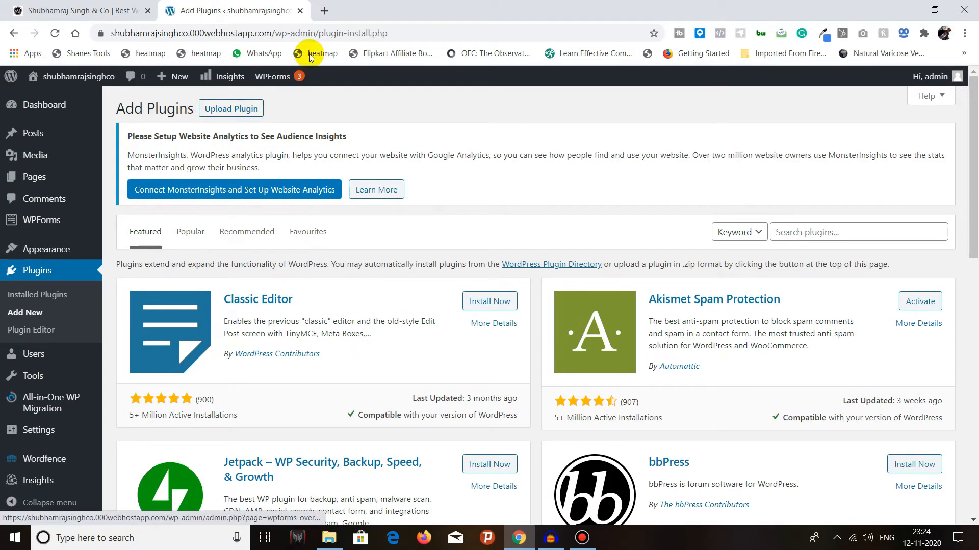
pyautogui.click(323, 14)
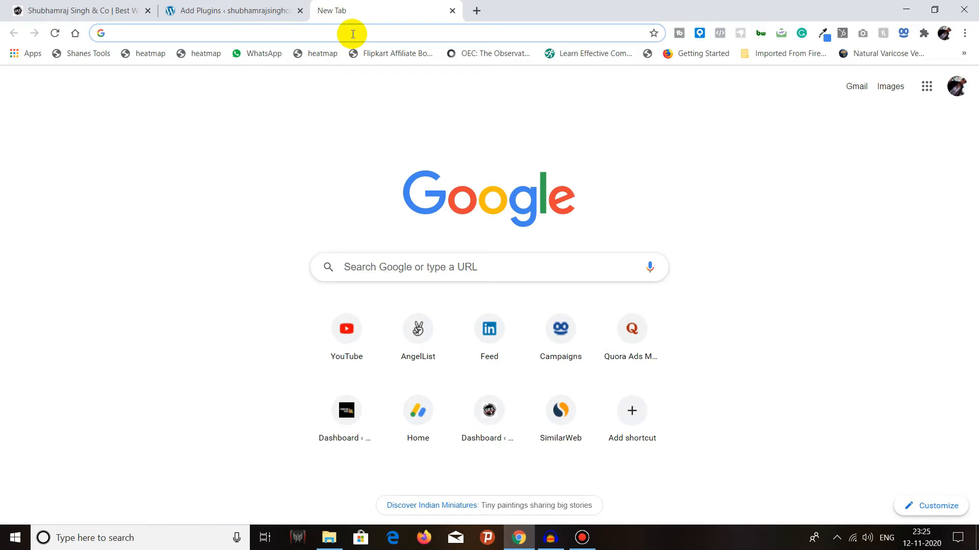
pyautogui.write('smush')
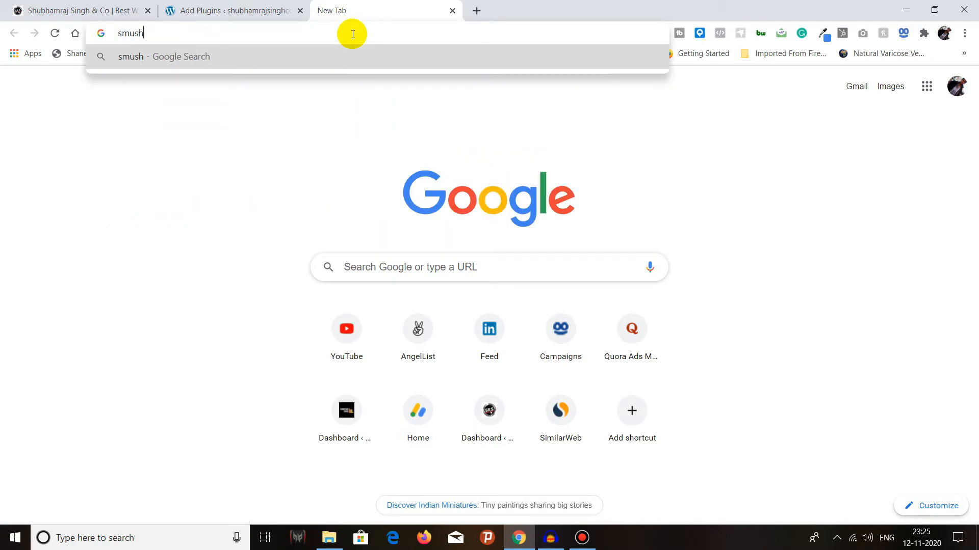
pyautogui.write(' plug')
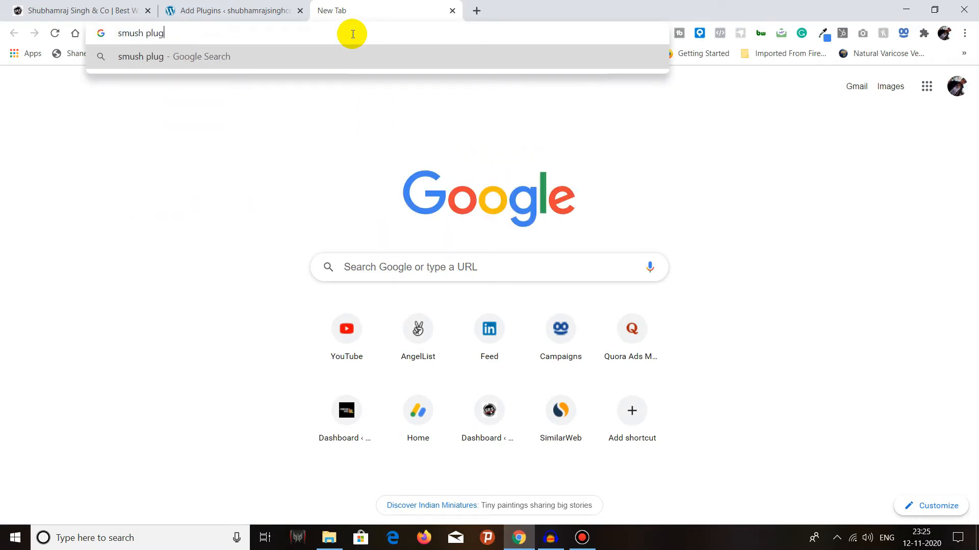
pyautogui.write('in wordpress')
pyautogui.press('Return')
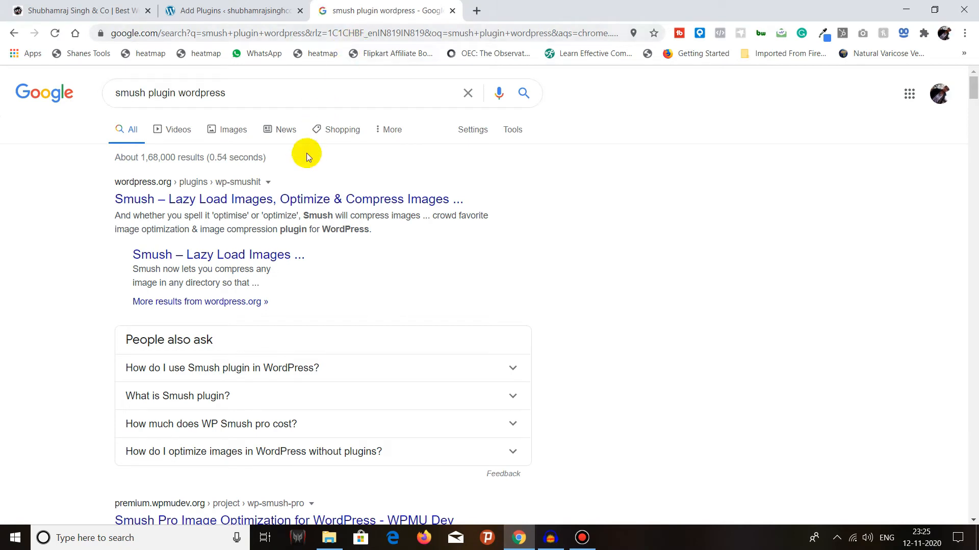
# Step: Open the wordpress.org page of the Smush image optimization plugin and download its zip file
pyautogui.click(282, 199)
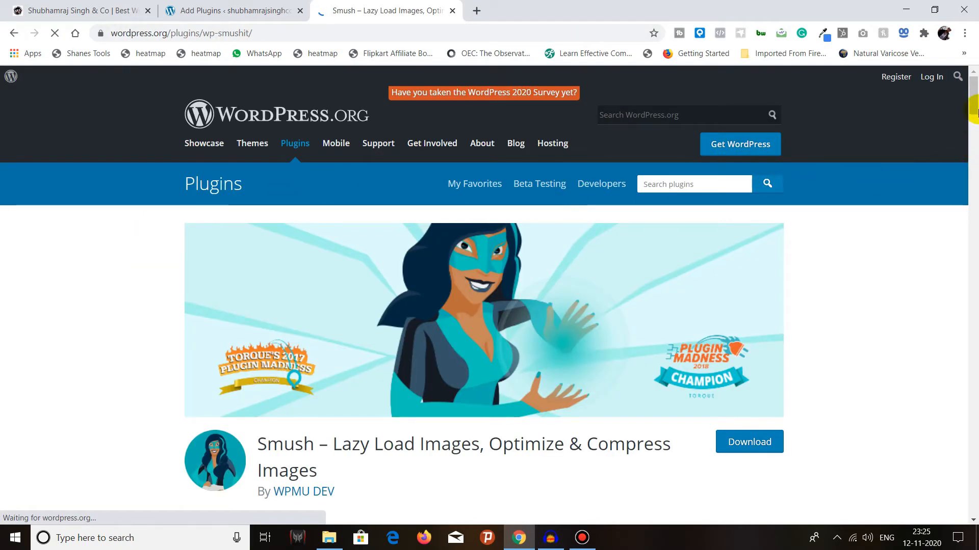
pyautogui.scroll(-3, 918, 153)
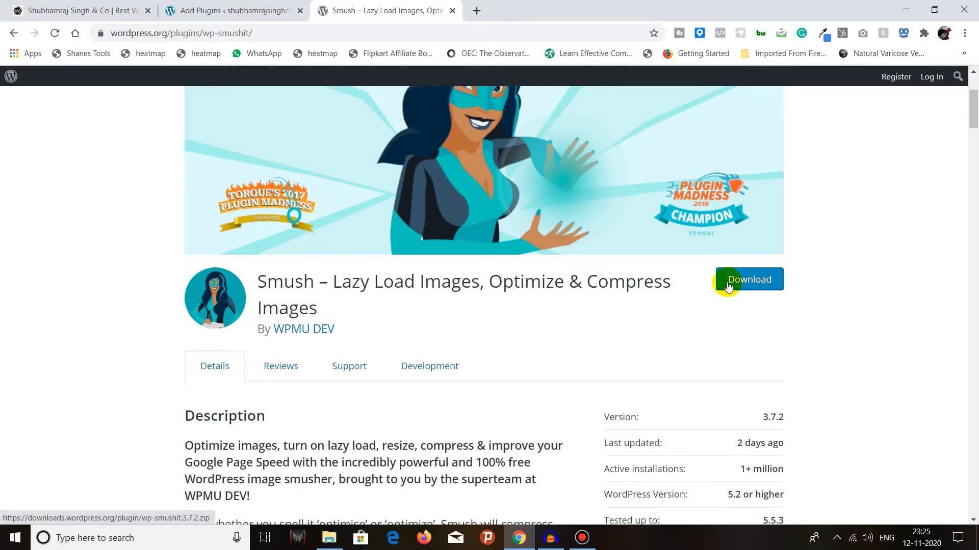
pyautogui.scroll(3, 690, 247)
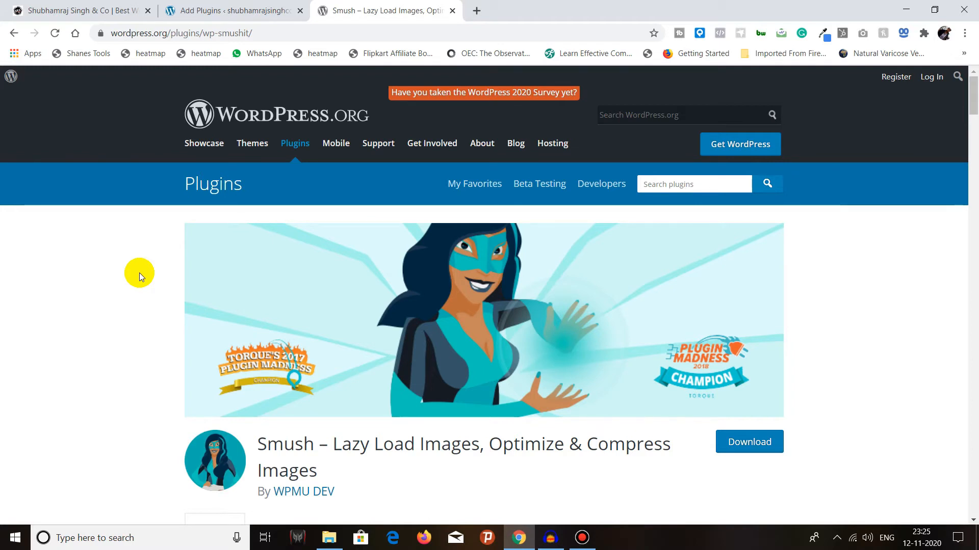
pyautogui.click(735, 443)
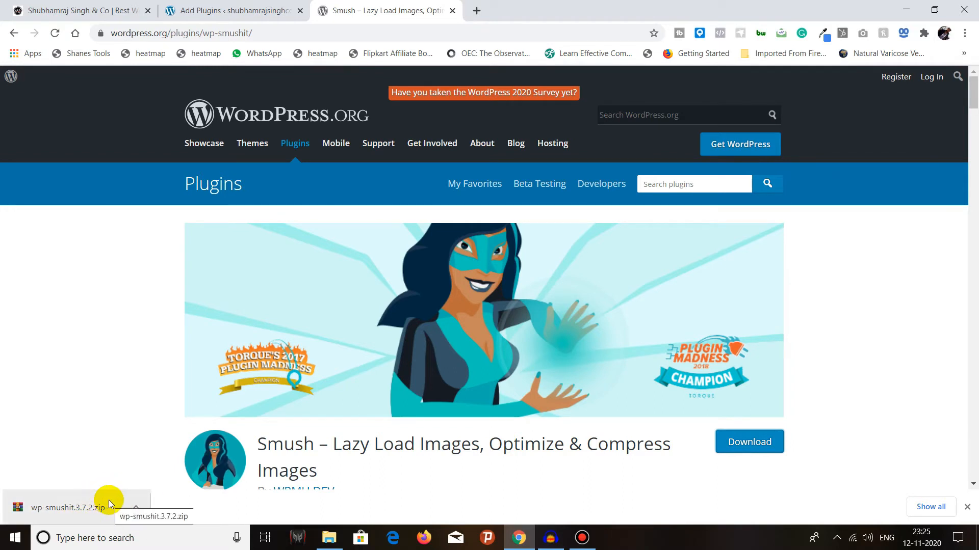
# Step: Return to the Add Plugins page and open the form for uploading a plugin in zip format
pyautogui.click(224, 10)
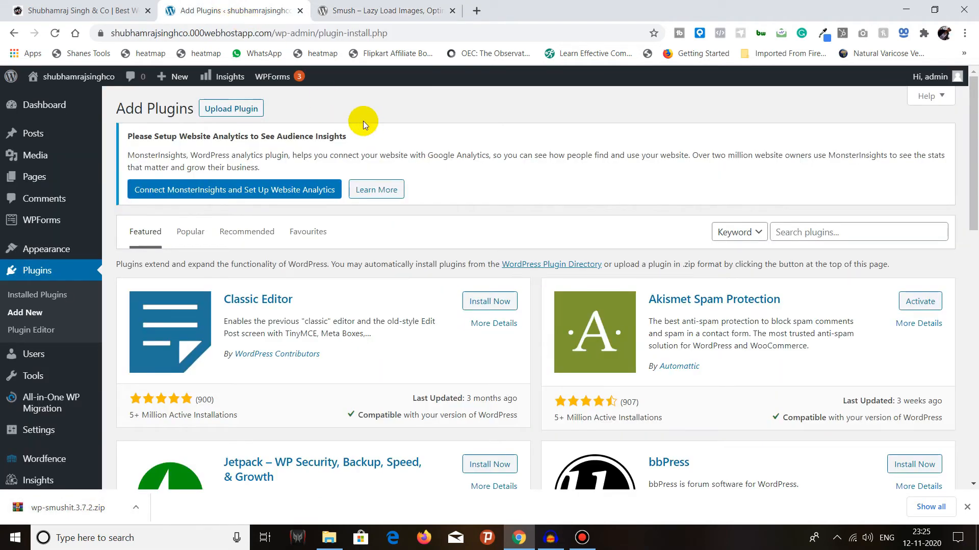
pyautogui.click(258, 111)
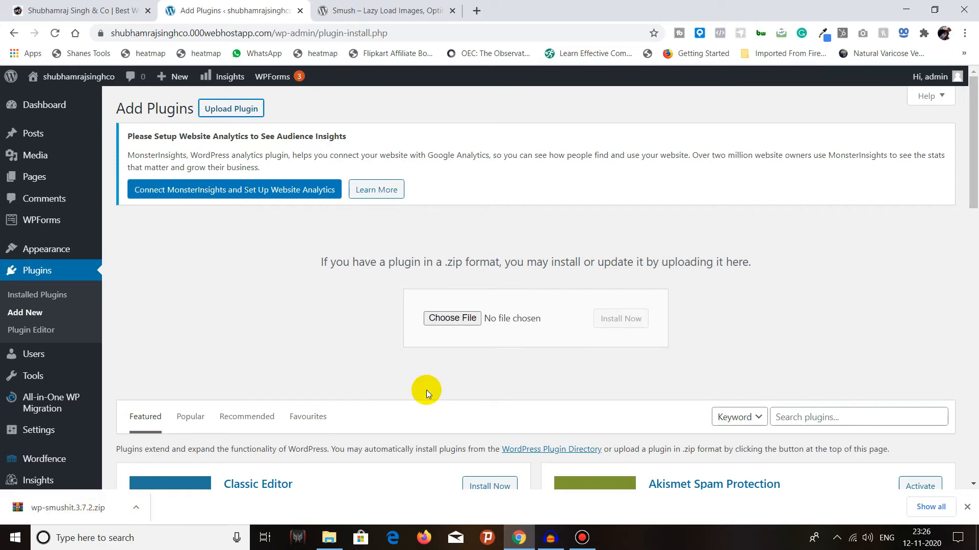
pyautogui.click(455, 320)
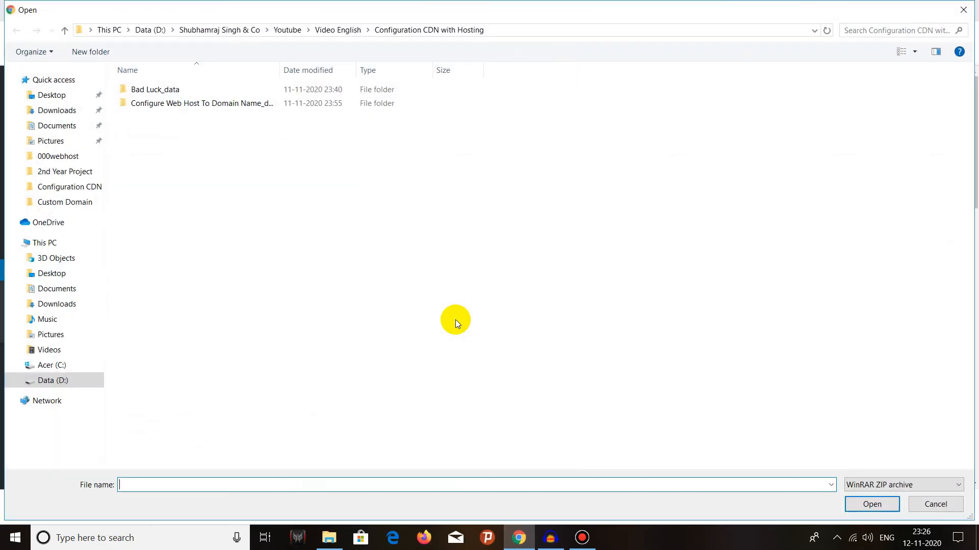
pyautogui.click(55, 110)
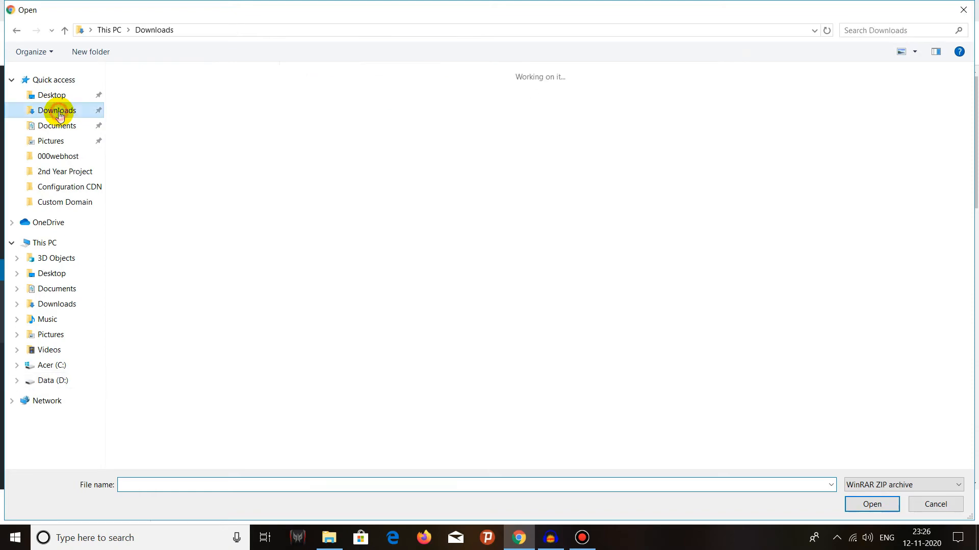
pyautogui.click(232, 302)
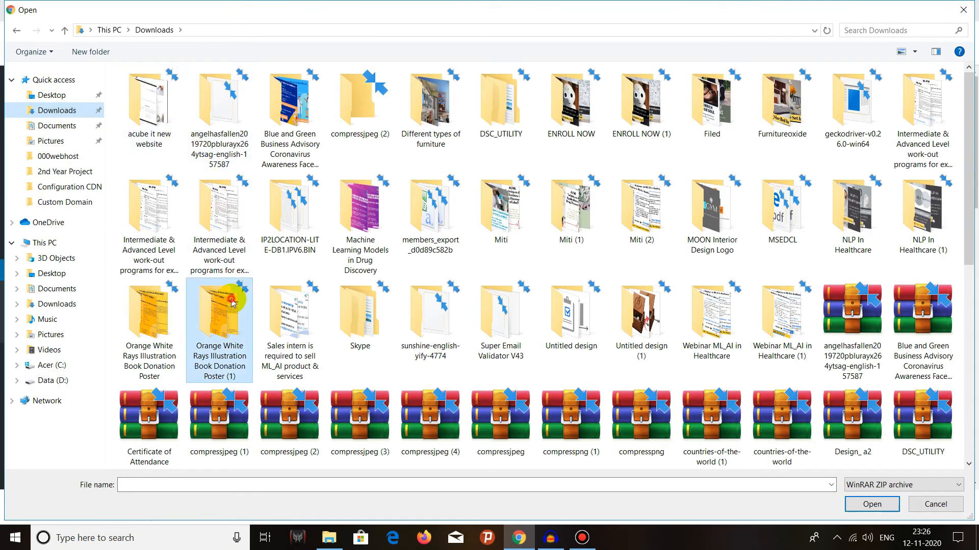
pyautogui.press('Right')
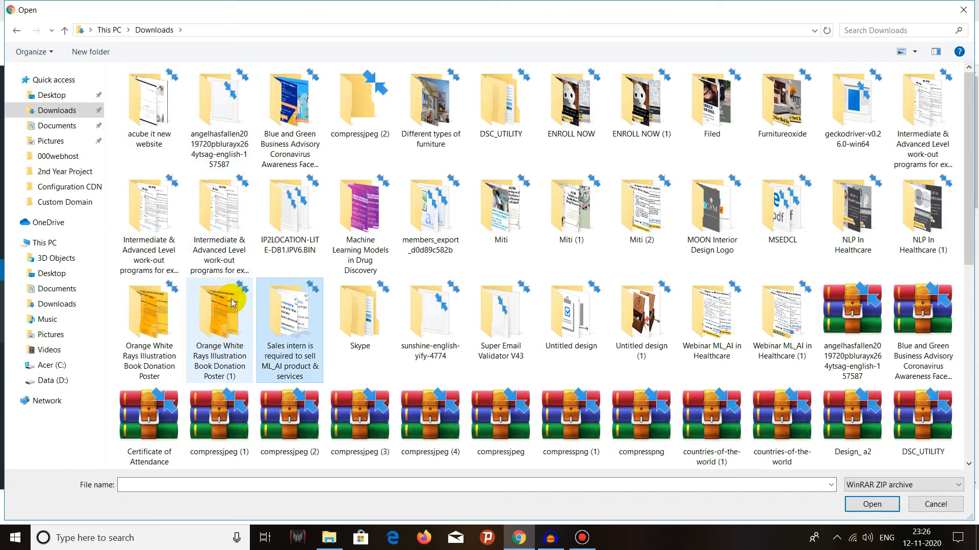
pyautogui.press('Right')
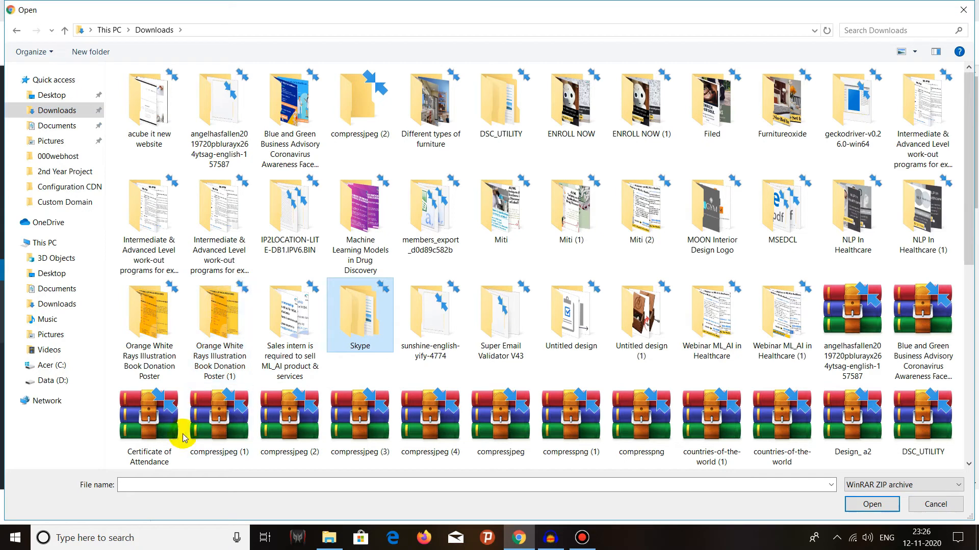
pyautogui.click(190, 488)
pyautogui.write('sm')
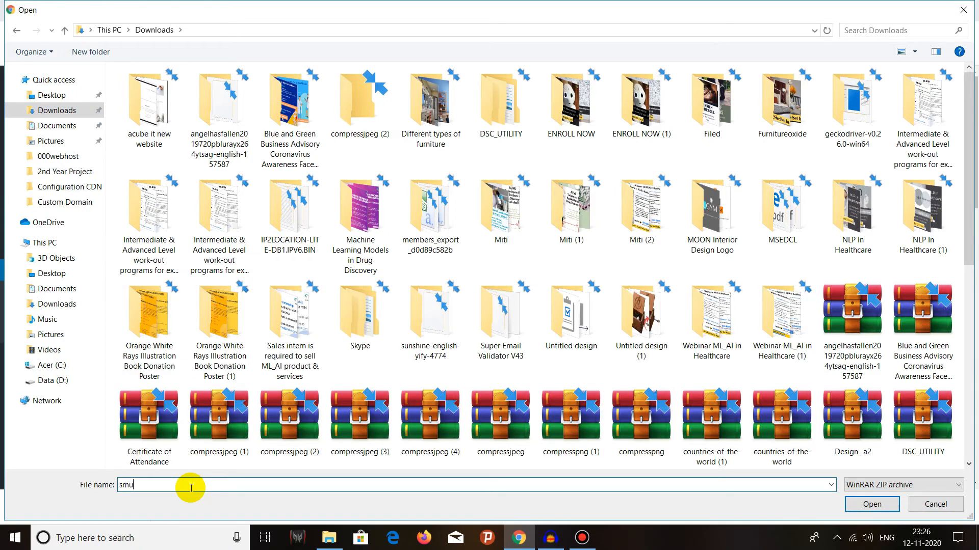
pyautogui.press('BackSpace')
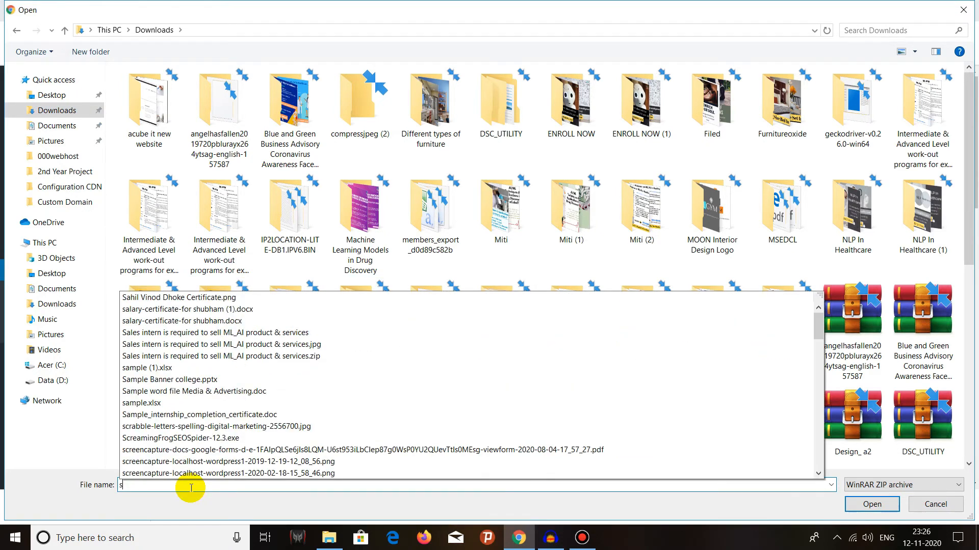
pyautogui.click(147, 109)
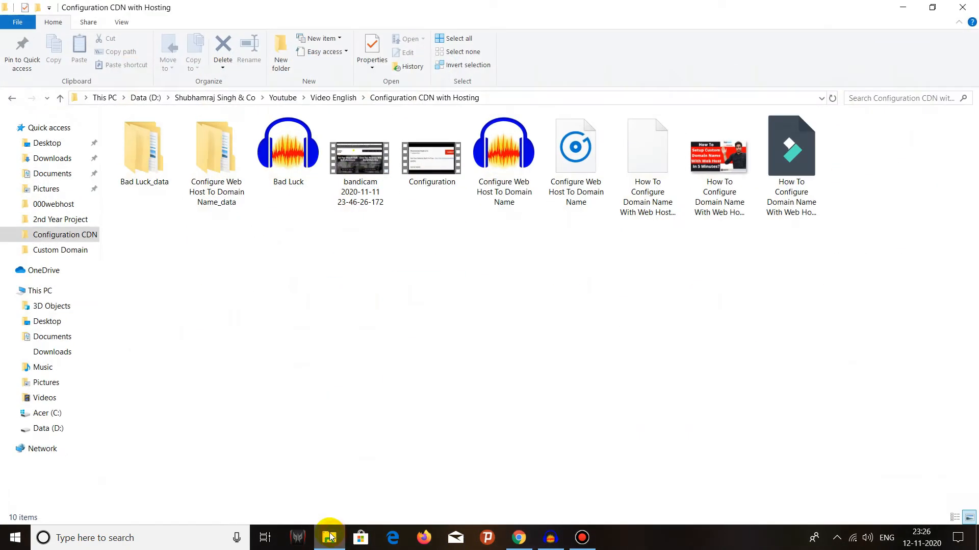
pyautogui.click(330, 537)
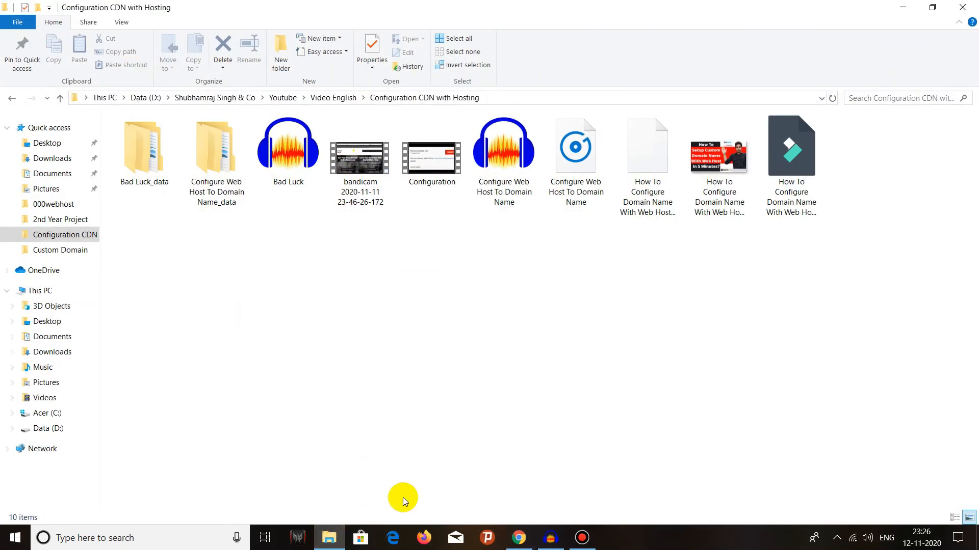
pyautogui.click(519, 537)
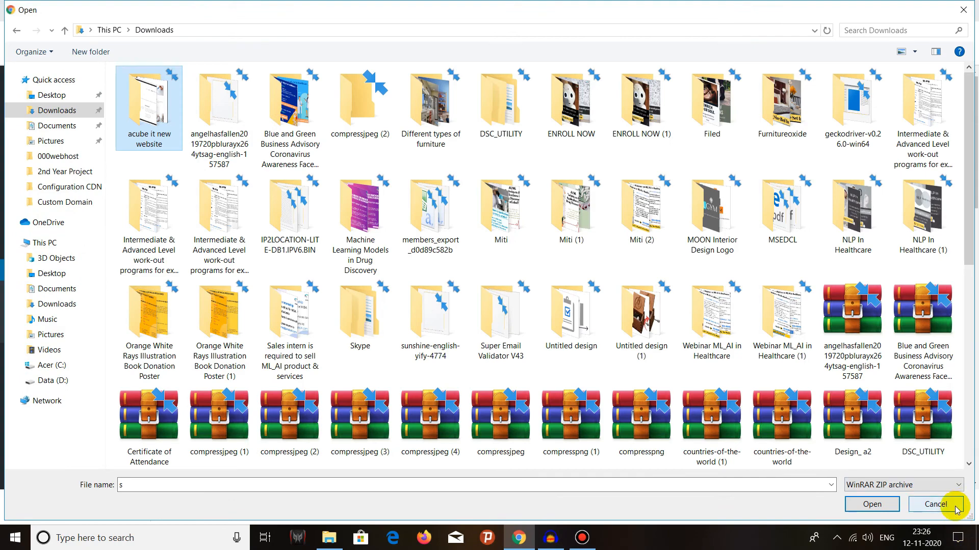
pyautogui.click(936, 505)
# Step: Show the downloaded wp-smushit.3.7.2.zip in its folder to check its location, and return to the browser
pyautogui.click(134, 506)
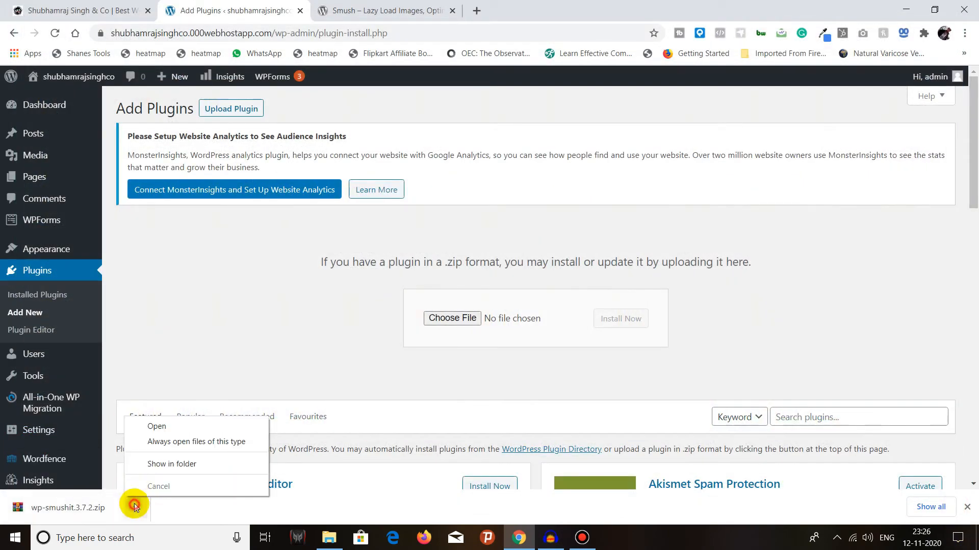
pyautogui.click(153, 464)
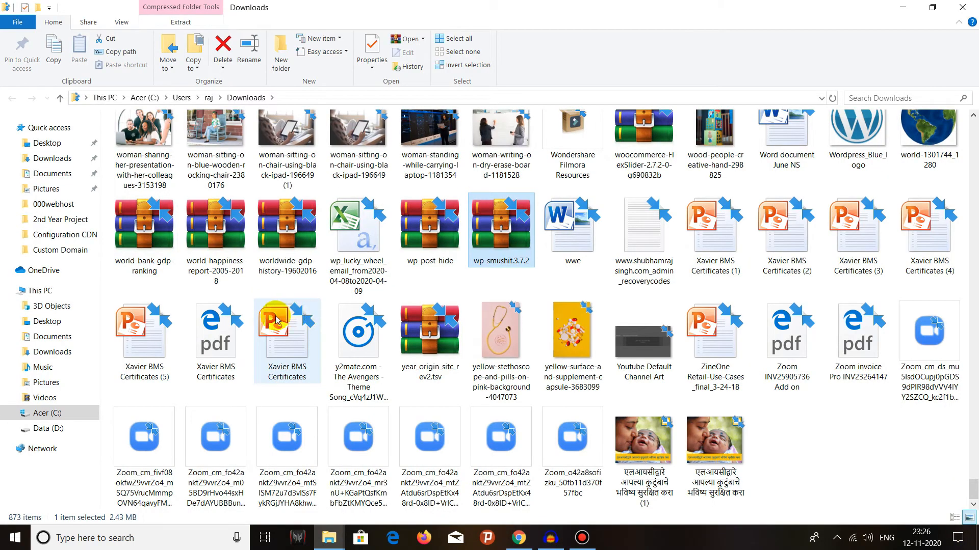
pyautogui.click(527, 542)
# Step: Choose wp-smushit.3.7.2 from the Downloads folder as the plugin file to upload
pyautogui.click(469, 317)
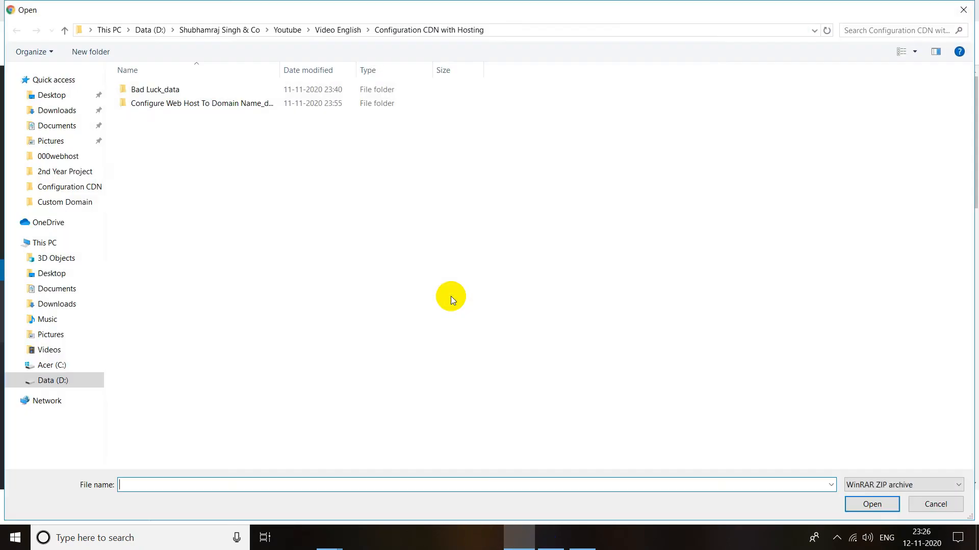
pyautogui.click(72, 111)
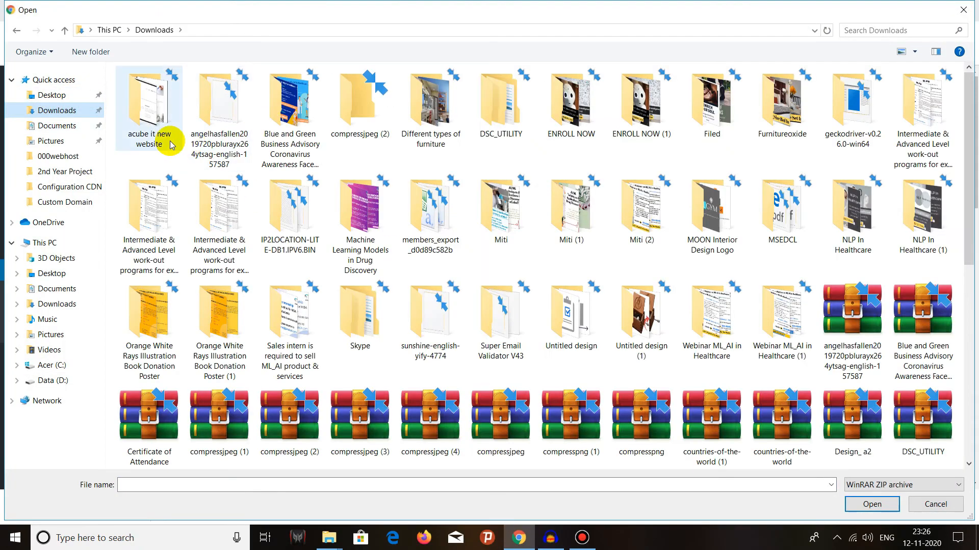
pyautogui.press('w')
pyautogui.press('w')
pyautogui.press('w')
pyautogui.press('w')
pyautogui.press('w')
pyautogui.press('w')
pyautogui.press('w')
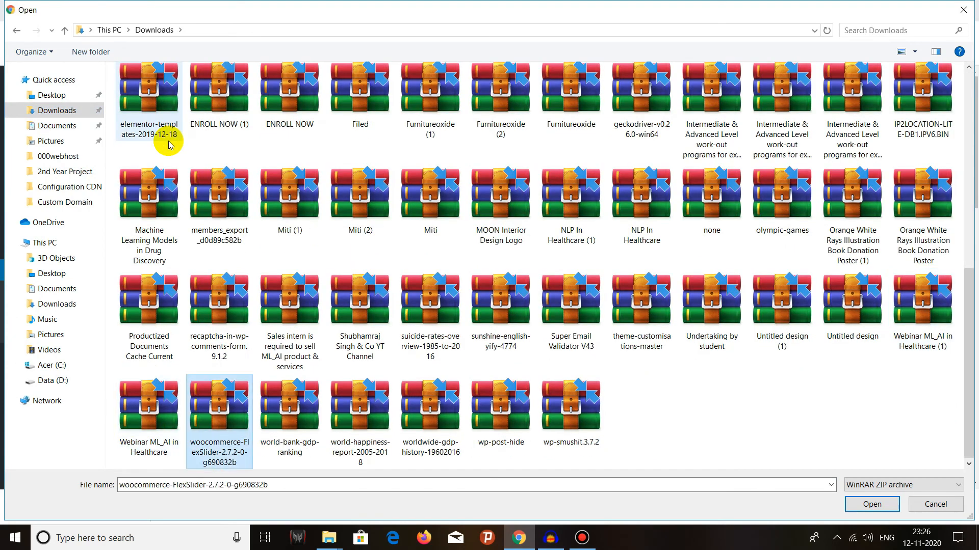
pyautogui.press('w')
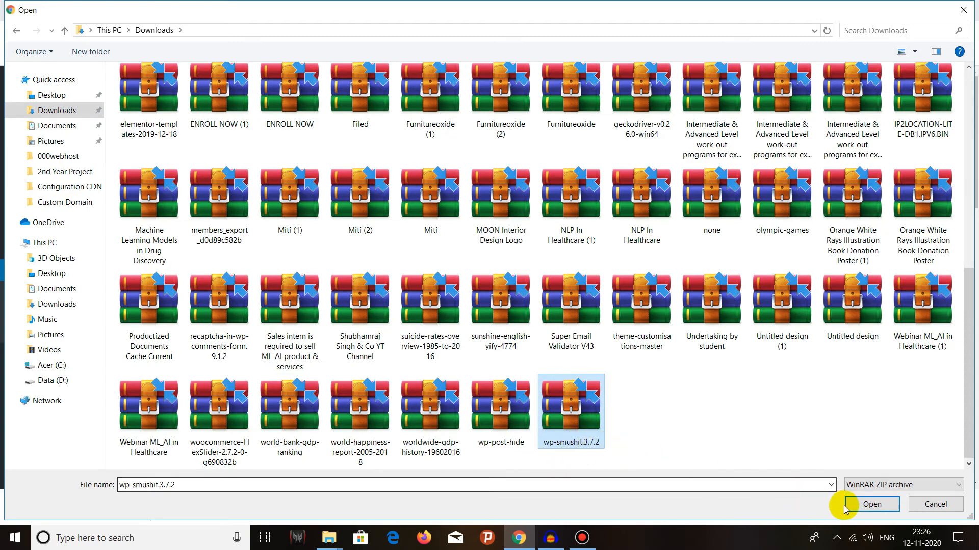
pyautogui.click(872, 504)
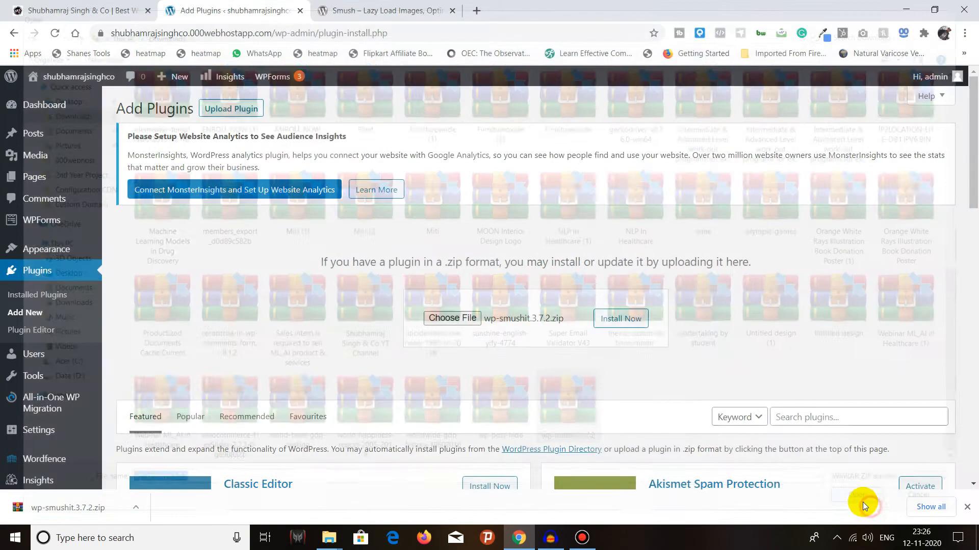
# Step: Install and activate Smush from the chosen zip file, and review the installed plugins list
pyautogui.click(640, 324)
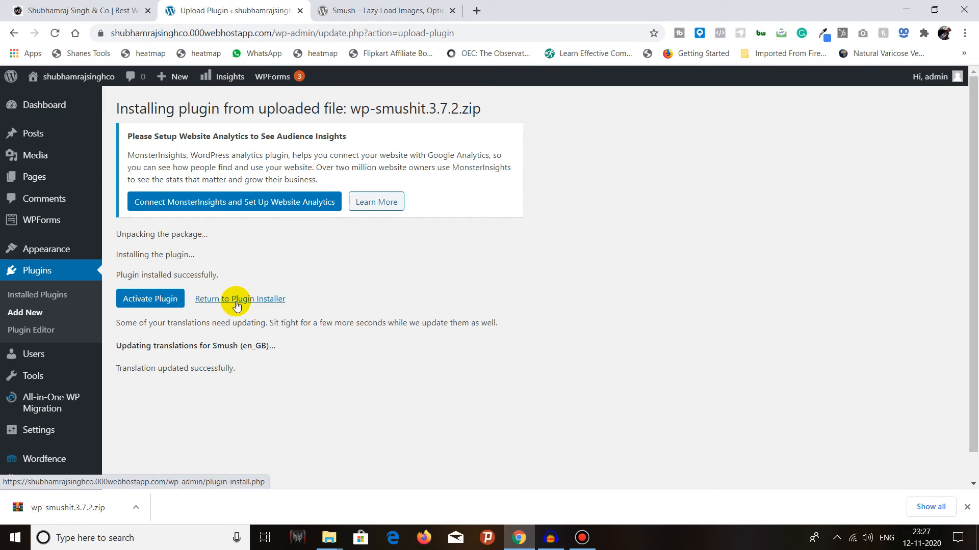
pyautogui.click(163, 300)
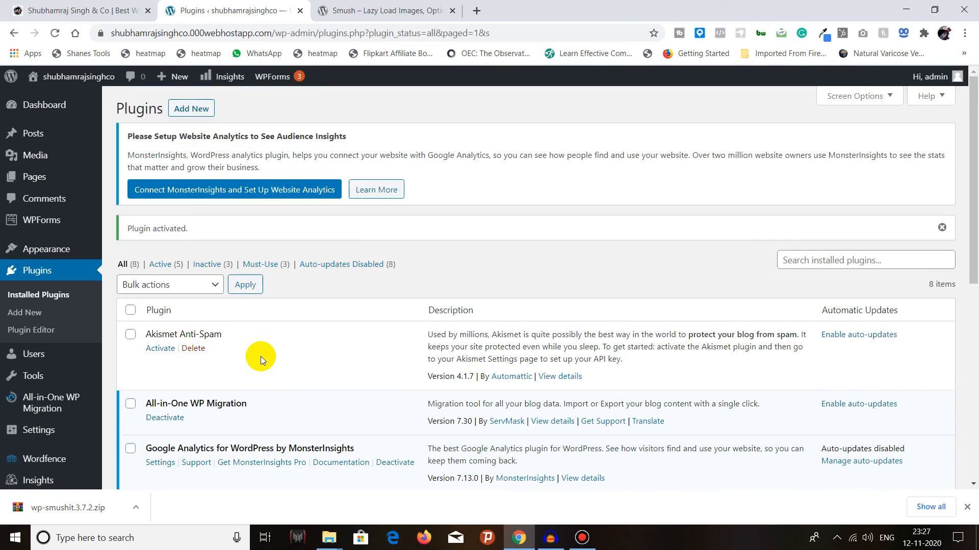
pyautogui.scroll(-3, 261, 357)
pyautogui.scroll(-3, 261, 356)
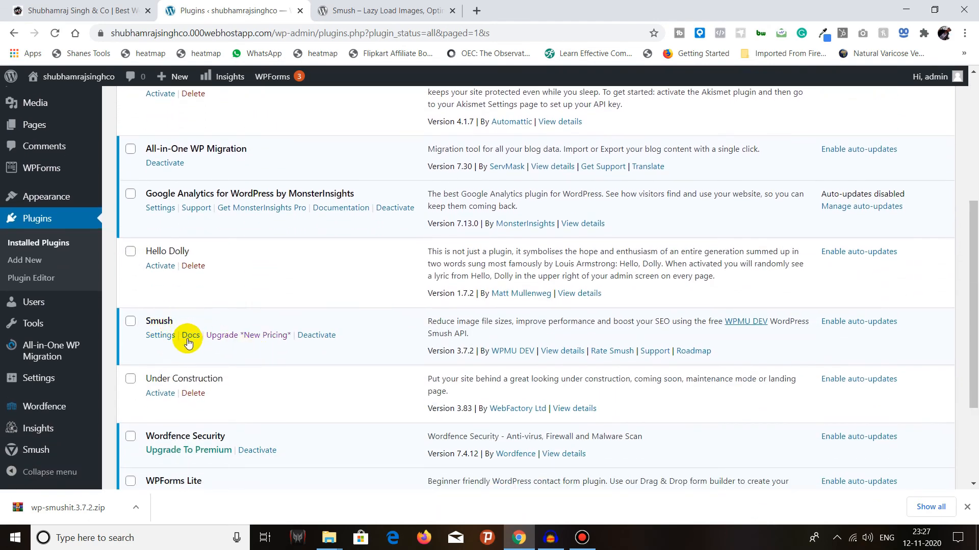
pyautogui.scroll(-1, 191, 349)
pyautogui.scroll(-3, 191, 349)
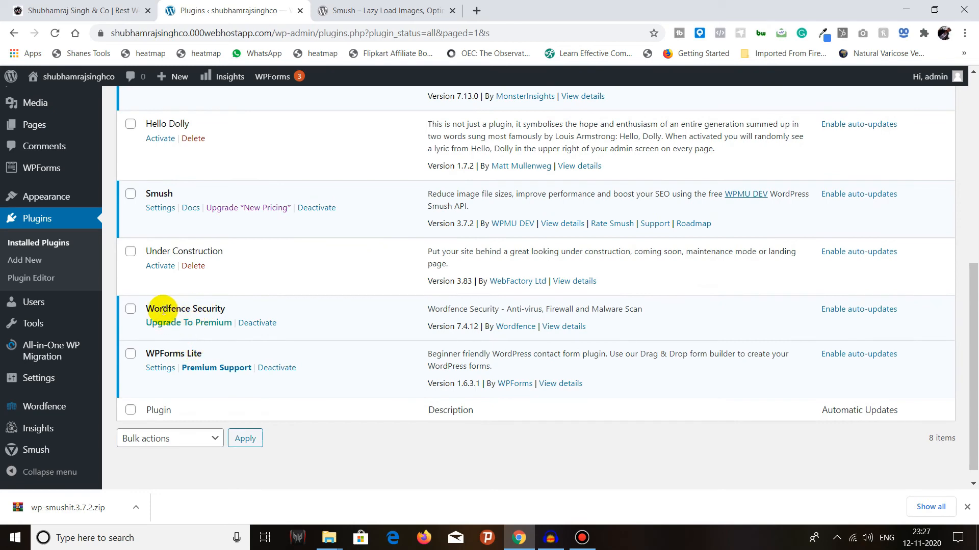
pyautogui.scroll(9, 255, 319)
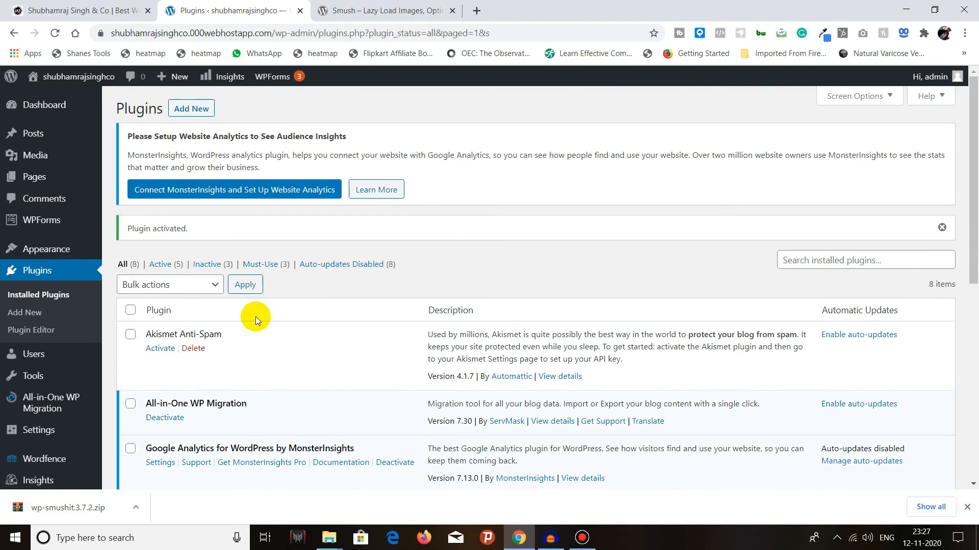